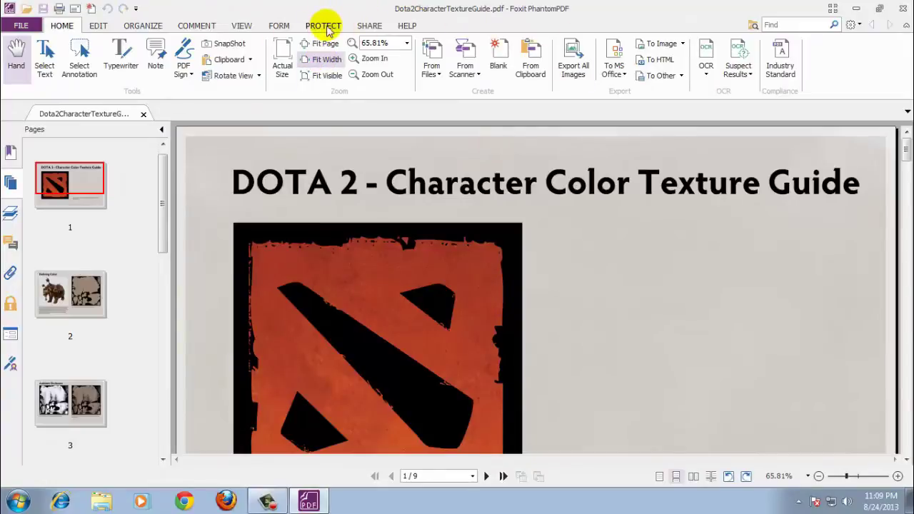
Step: Check the Foxit PhantomPDF version under Help > About, then bring up the File menu
left_click(409, 26)
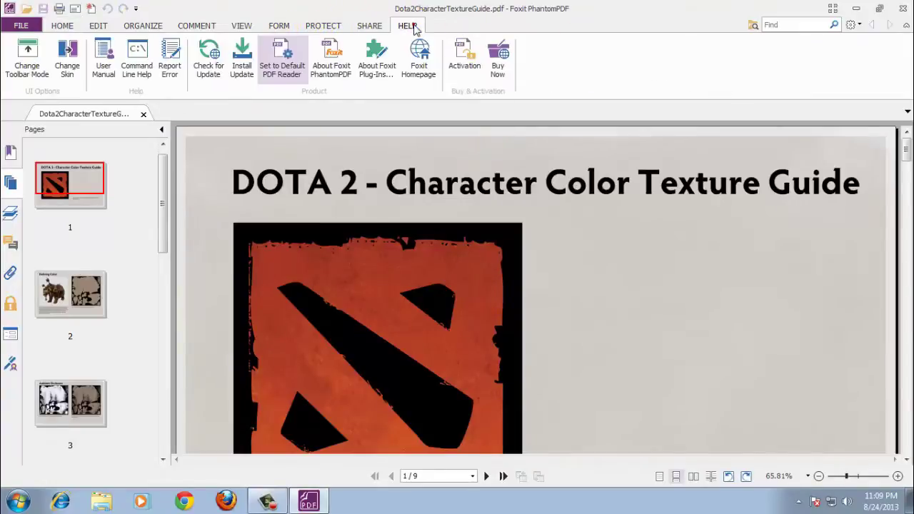
left_click(327, 64)
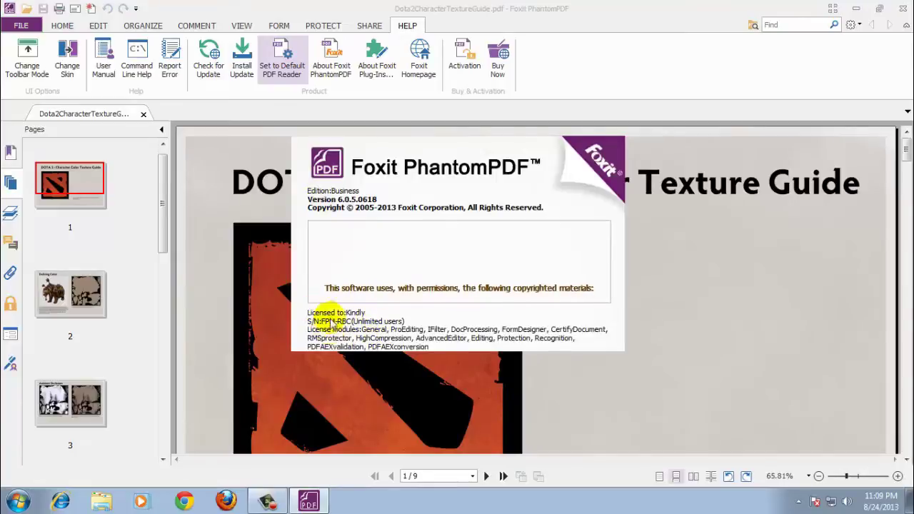
left_click(421, 180)
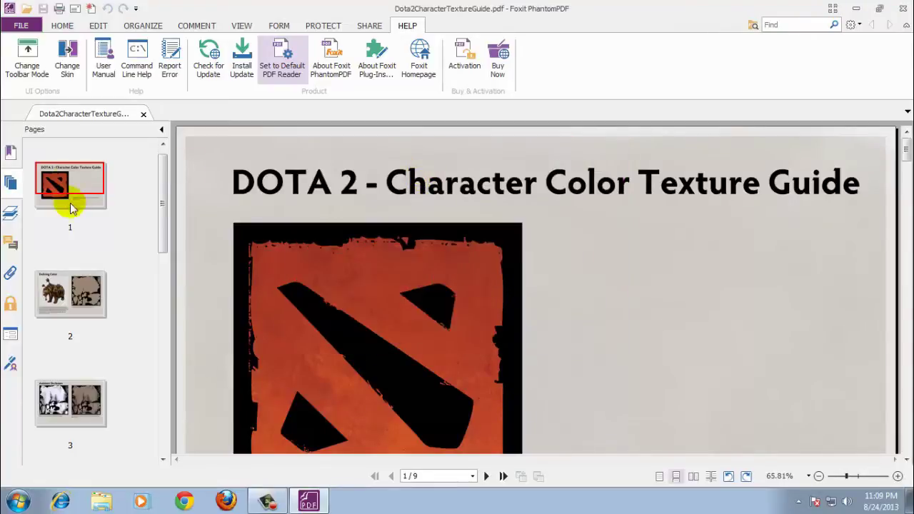
left_click(61, 26)
Step: Create a new PDF from the sharedtutor1 JPEG in Documents using Create > From File
left_click(21, 26)
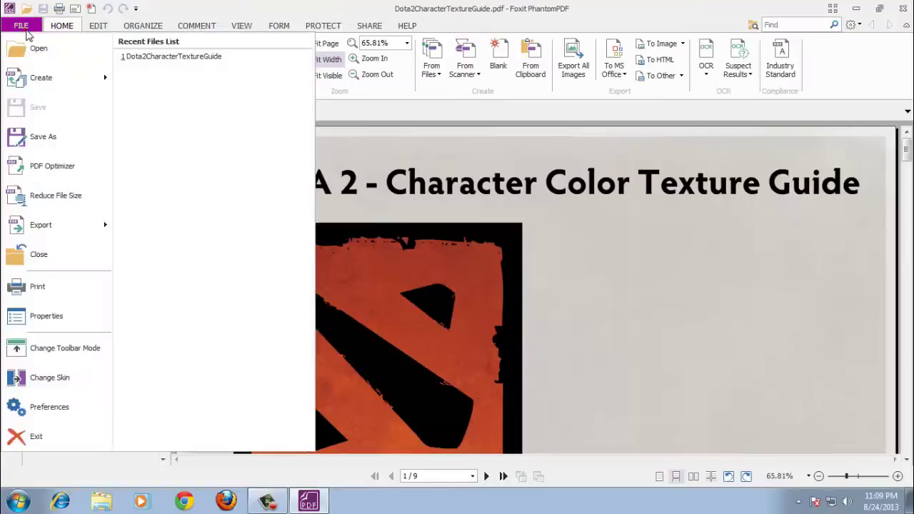
mouse_move(102, 80)
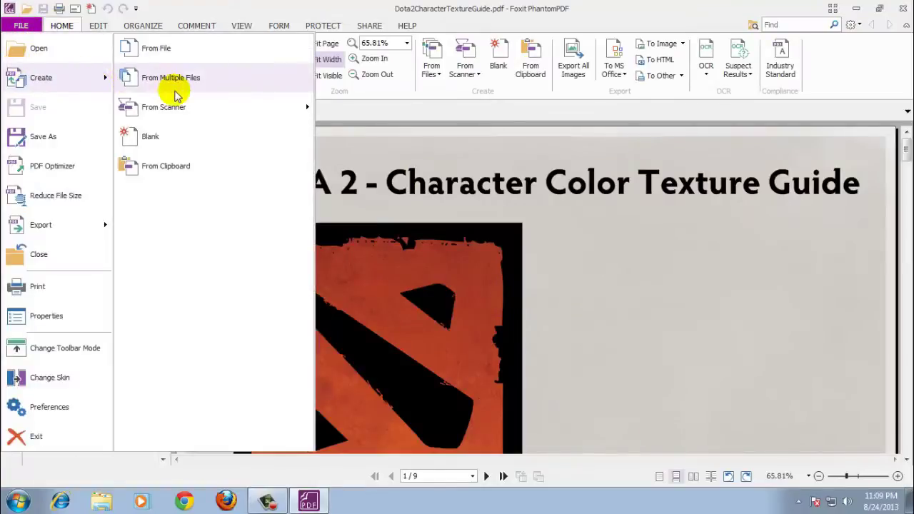
left_click(187, 47)
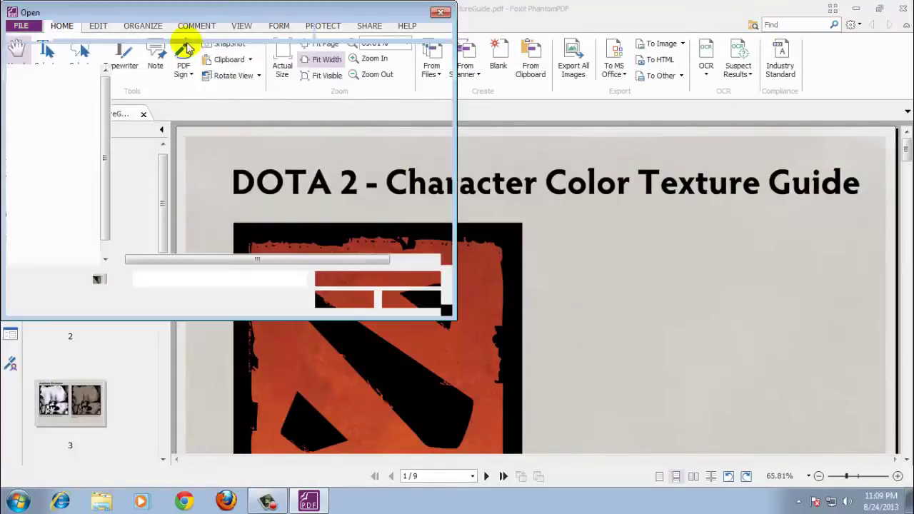
left_click(373, 279)
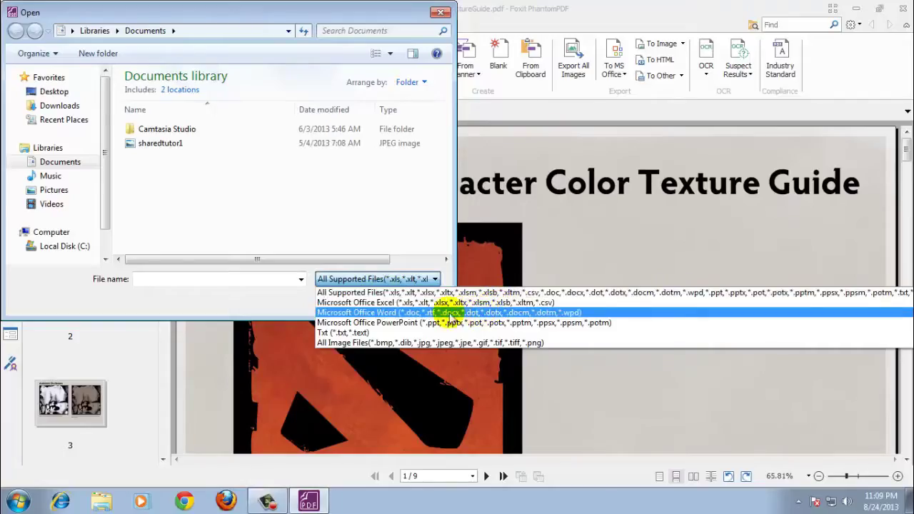
left_click(296, 213)
double_click(176, 145)
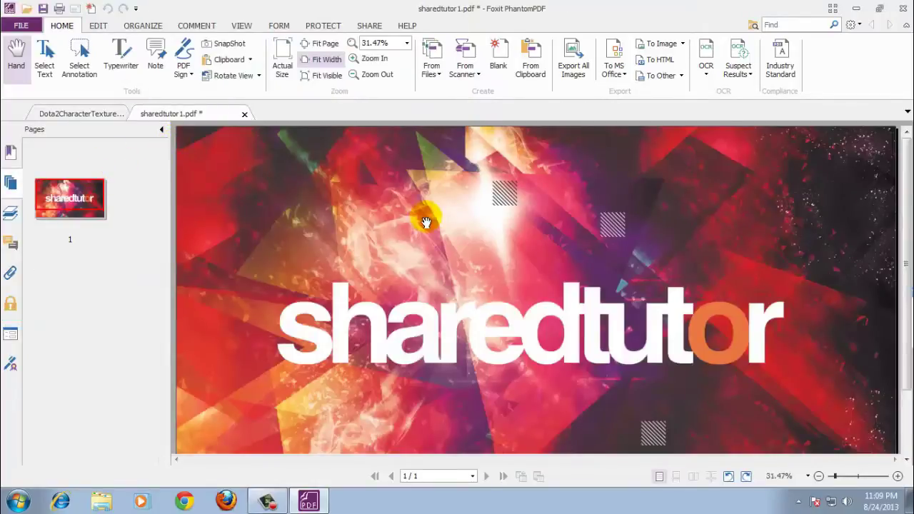
Step: Save the new document to the Desktop as sharedtutor1 in PDF Files format
left_click_drag(514, 286, 660, 377)
left_click(20, 26)
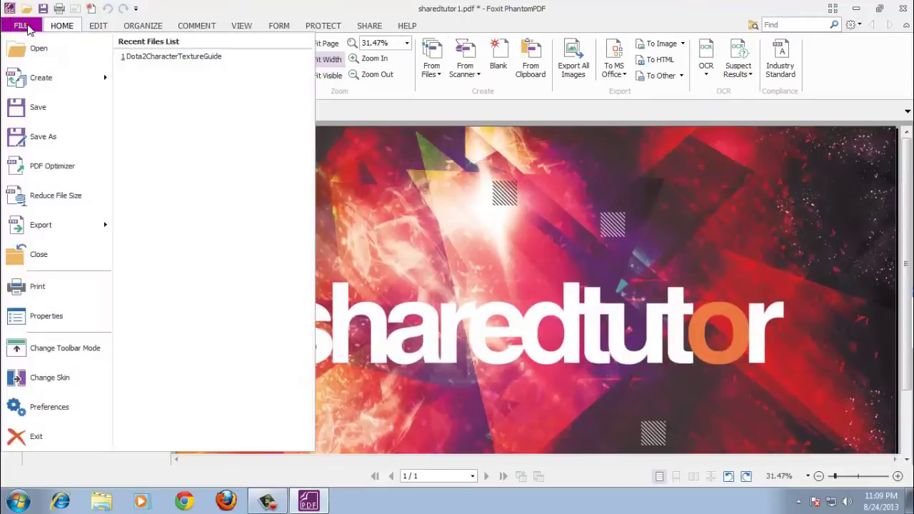
left_click(53, 136)
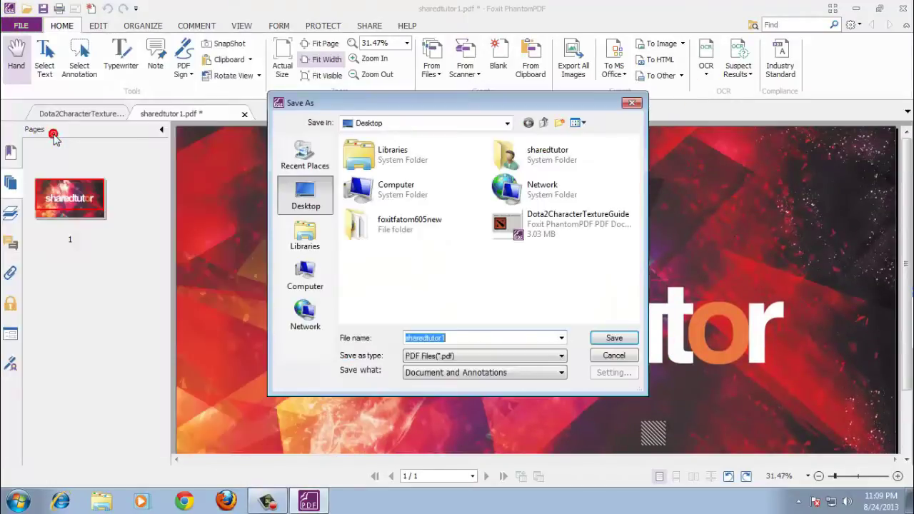
left_click(443, 356)
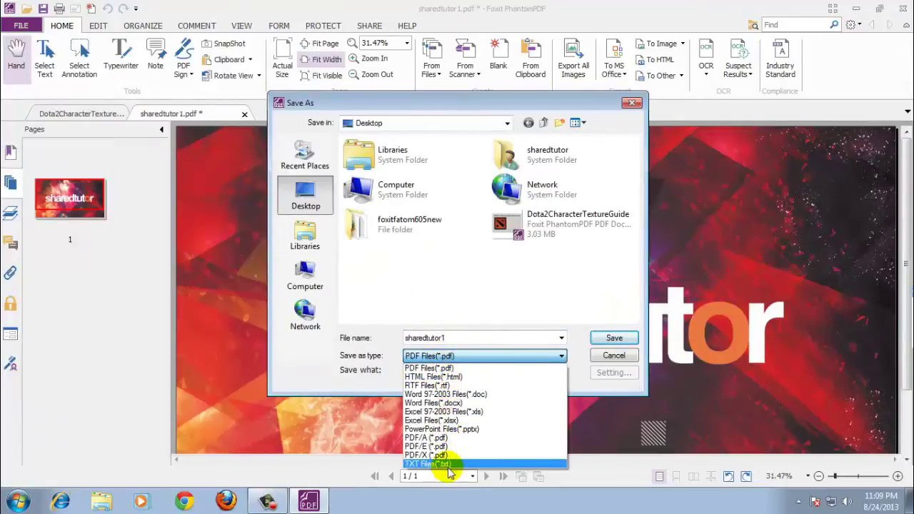
left_click(426, 368)
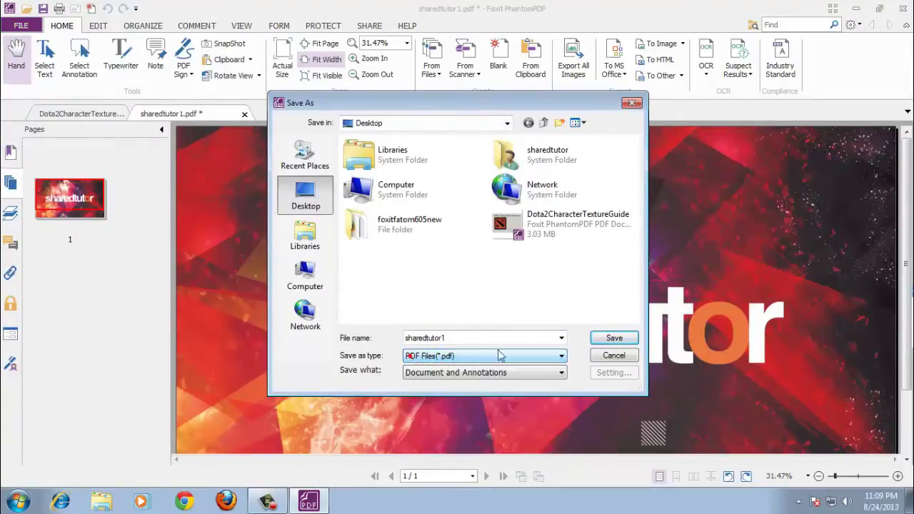
left_click(610, 339)
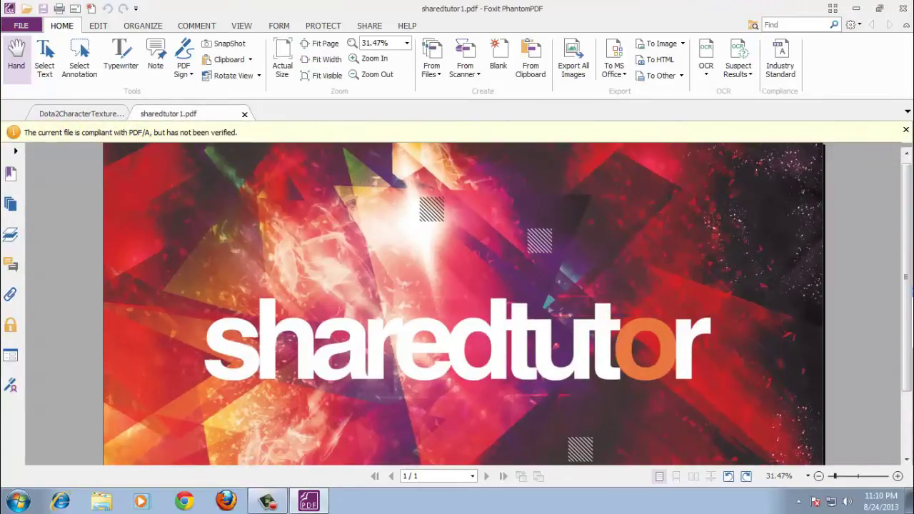
left_click(905, 130)
left_click(910, 503)
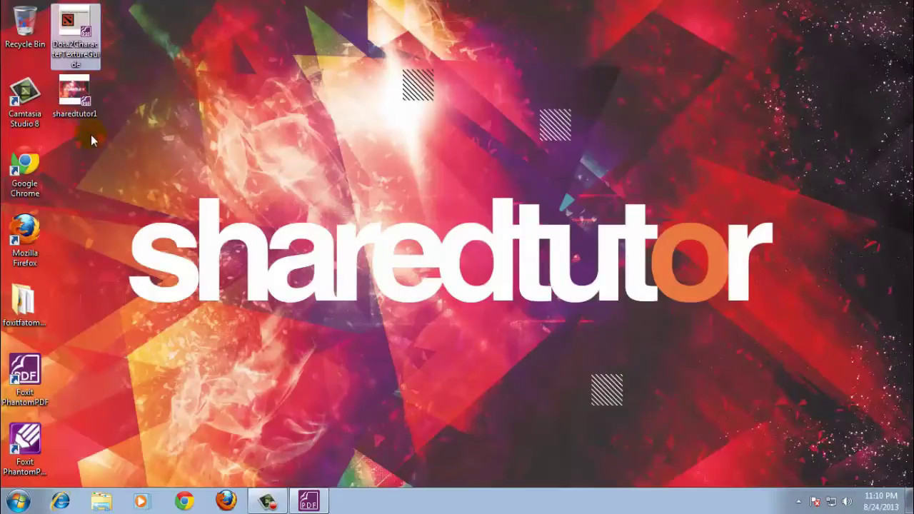
Step: Review the Properties of the sharedtutor1 PDF on the Desktop, then return to Foxit PhantomPDF
left_click(68, 86)
right_click(71, 84)
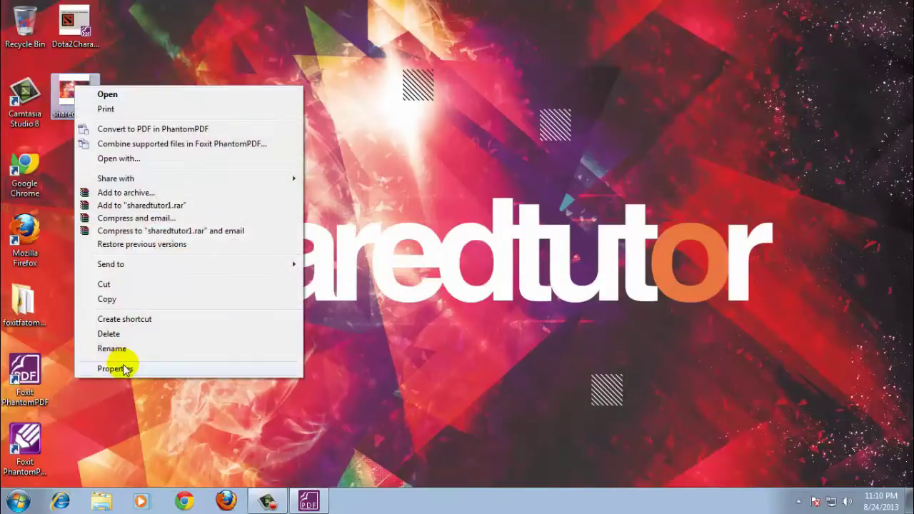
left_click(123, 368)
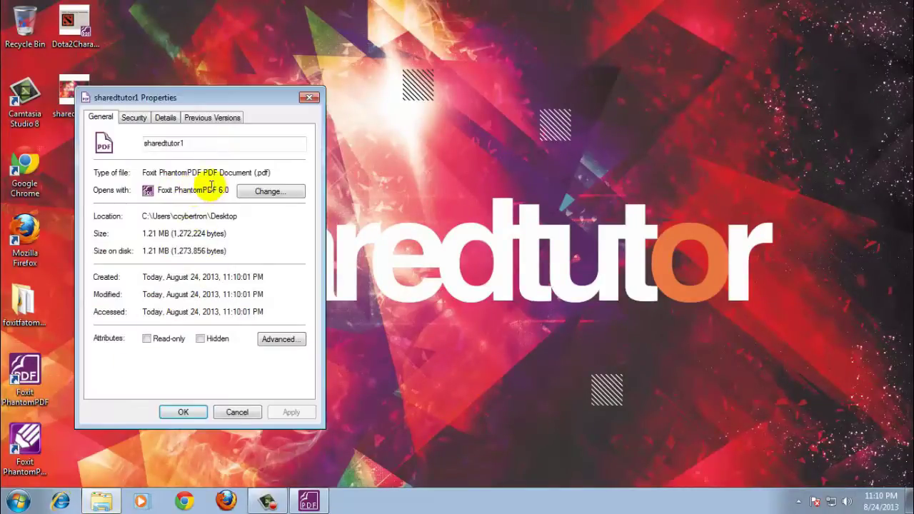
left_click(150, 172)
left_click(279, 172)
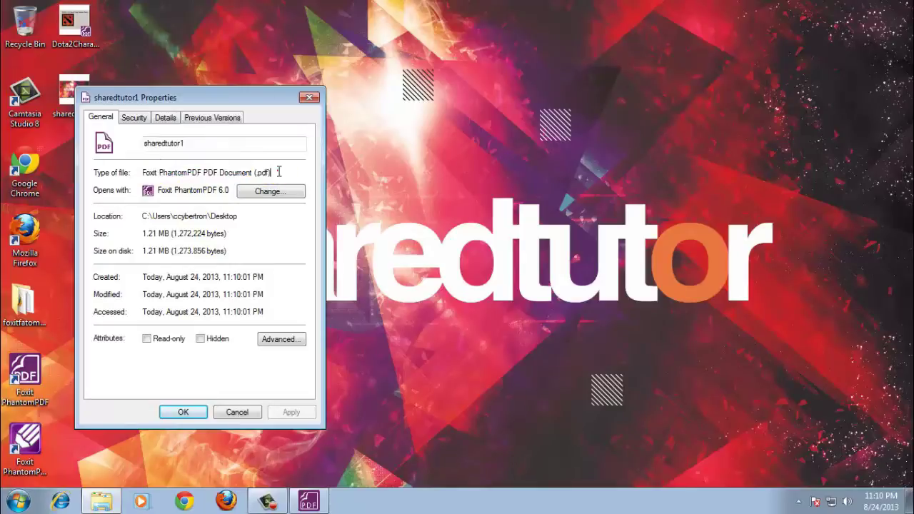
left_click(180, 414)
left_click(312, 502)
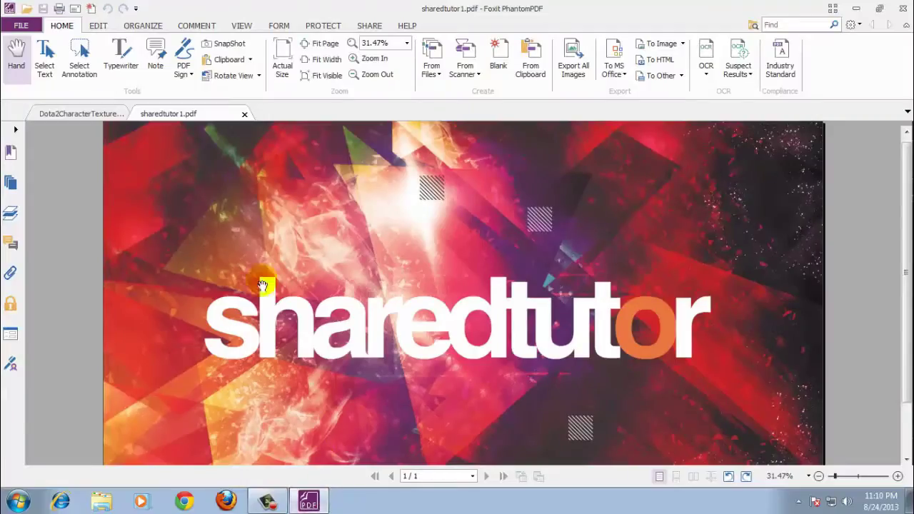
Step: Switch back to the DOTA 2 guide and scroll down through its pages
left_click(81, 115)
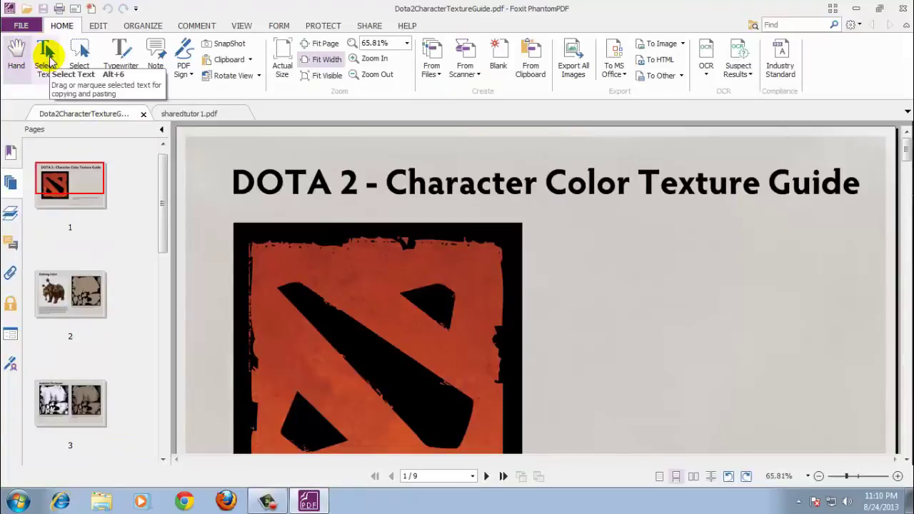
left_click(45, 61)
left_click_drag(421, 182, 443, 180)
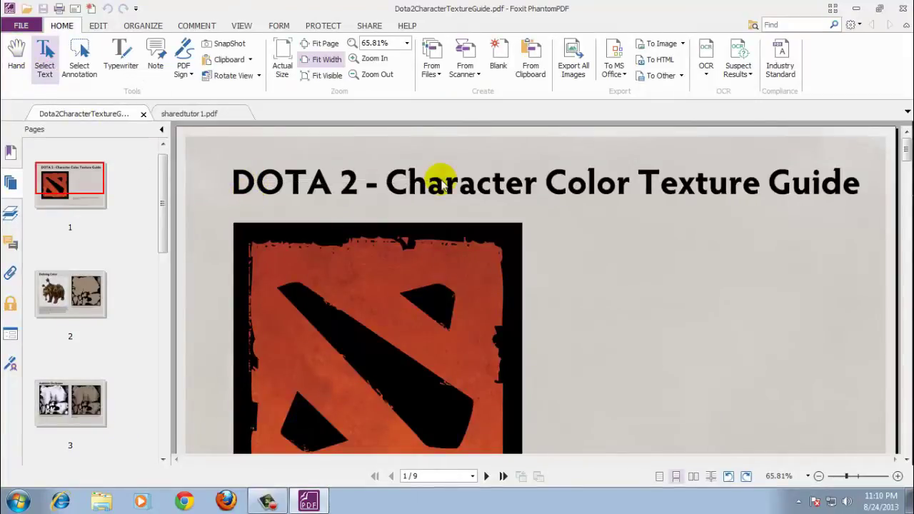
scroll(418, 234, "down", 8)
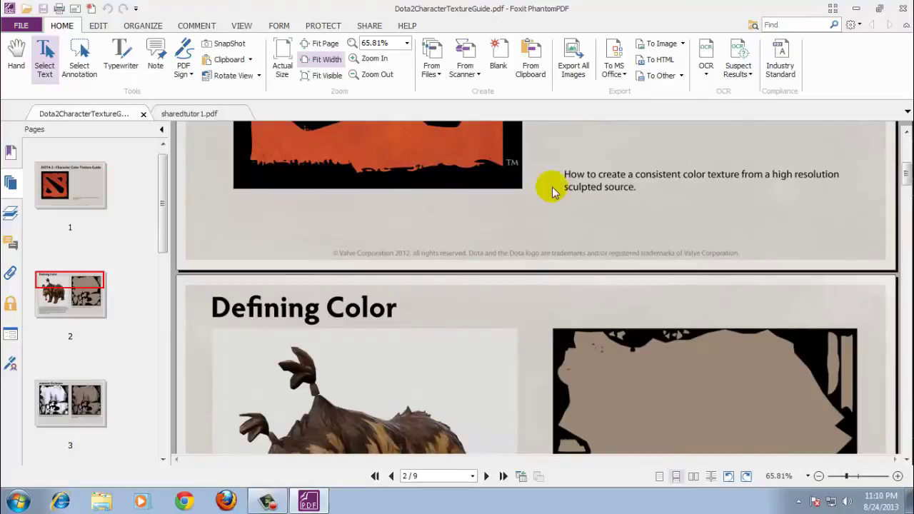
scroll(482, 256, "down", 5)
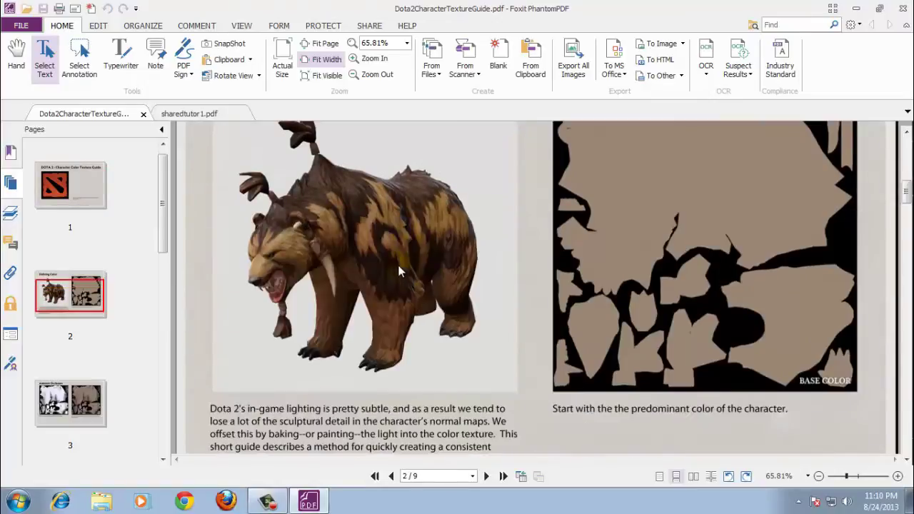
scroll(400, 342, "down", 5)
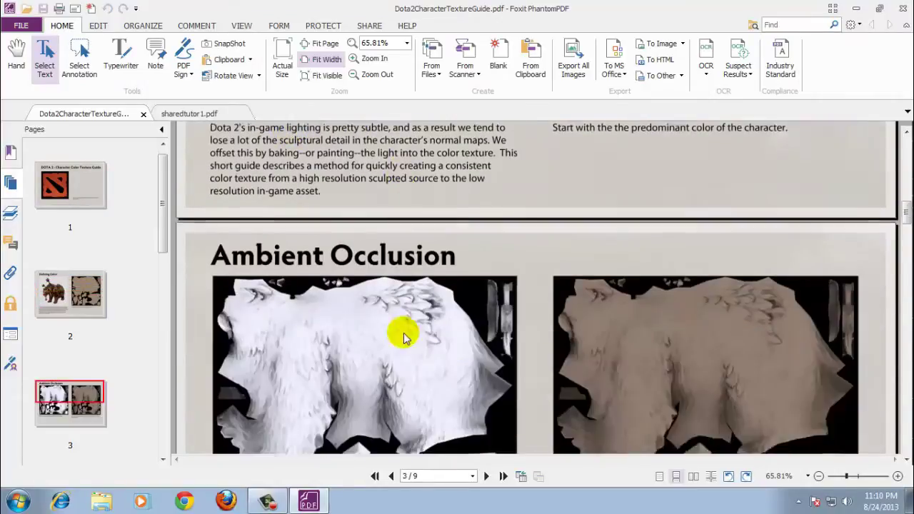
scroll(405, 308, "down", 6)
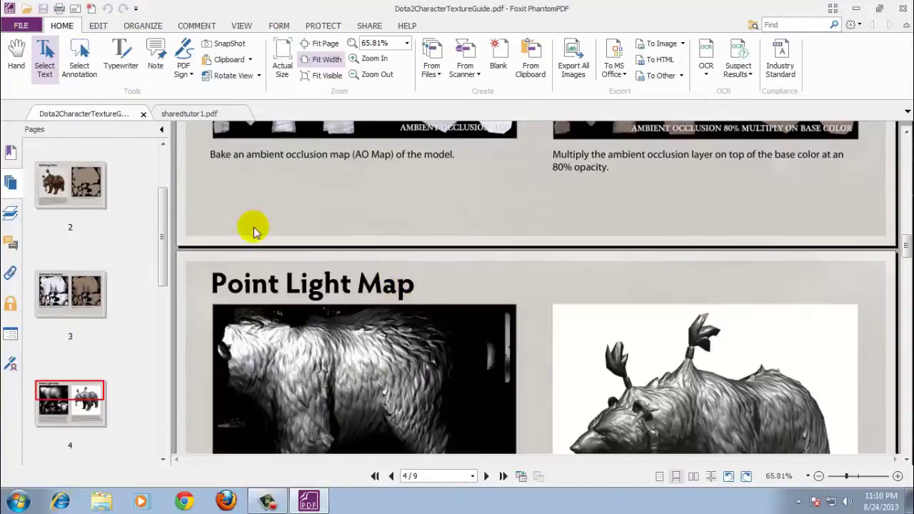
scroll(300, 248, "up", 6)
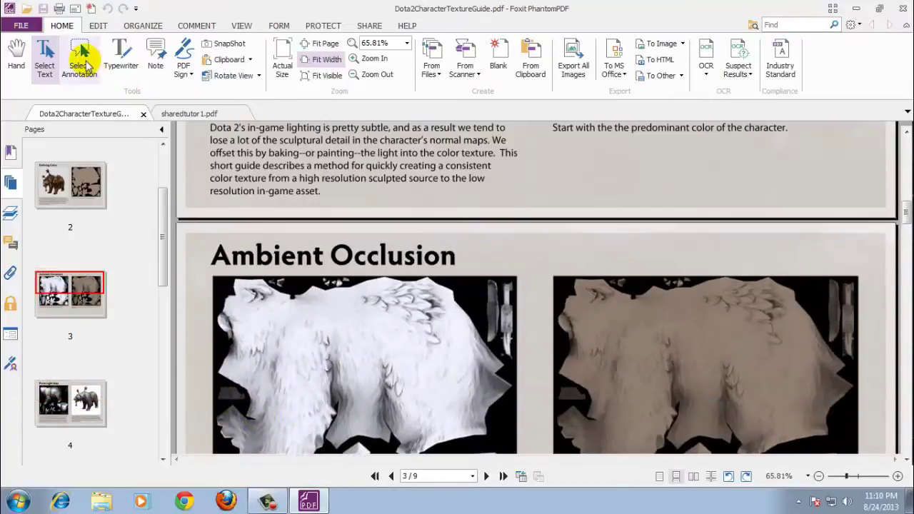
Step: Scroll back to the title page with Select Annotation active, ready for Typewriter text
left_click(81, 56)
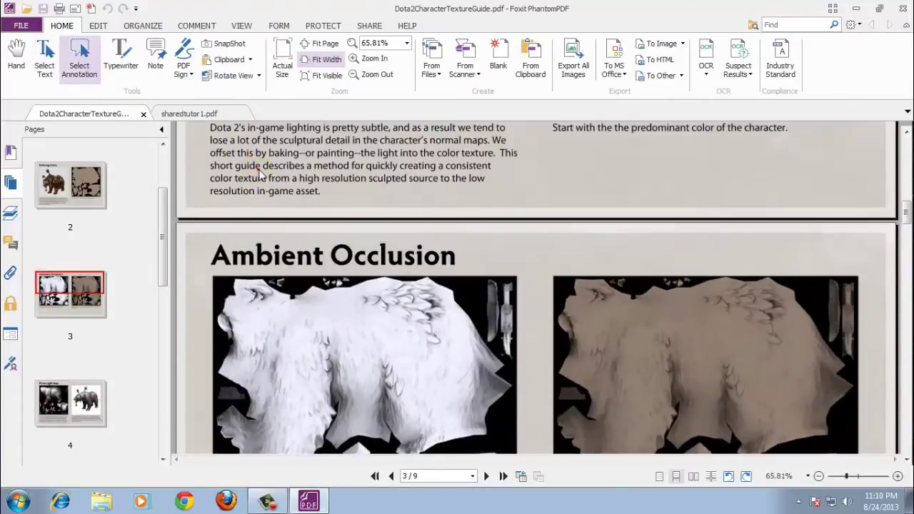
scroll(272, 185, "up", 9)
scroll(282, 197, "up", 2)
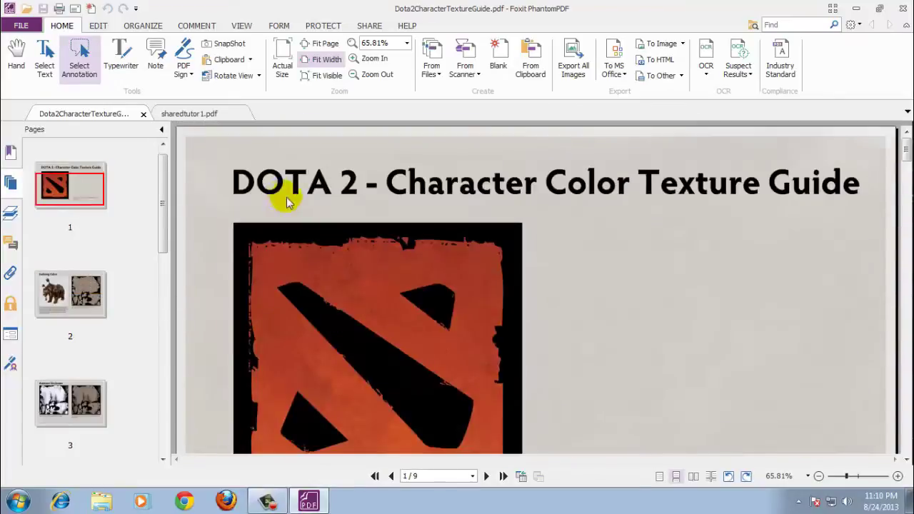
left_click(120, 58)
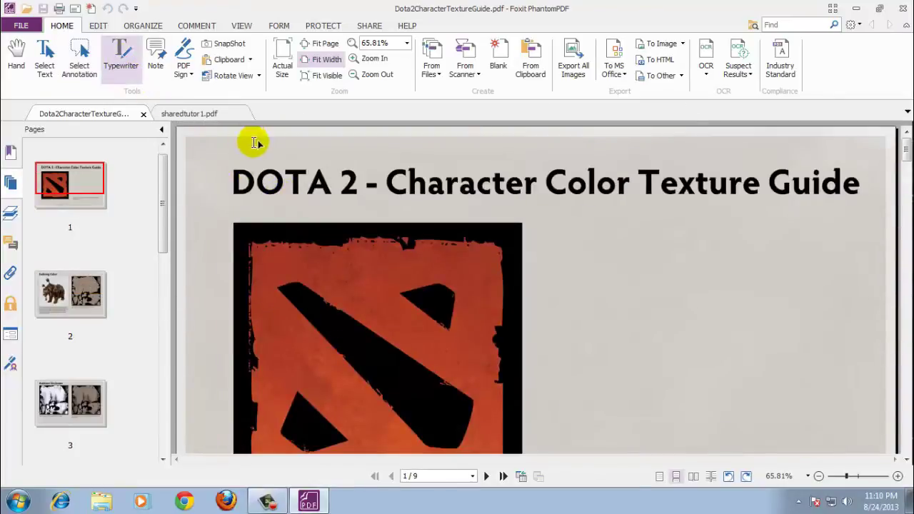
Step: Type 'cool !' in a typewriter box right of the Dota logo and enlarge its frame
left_click(598, 268)
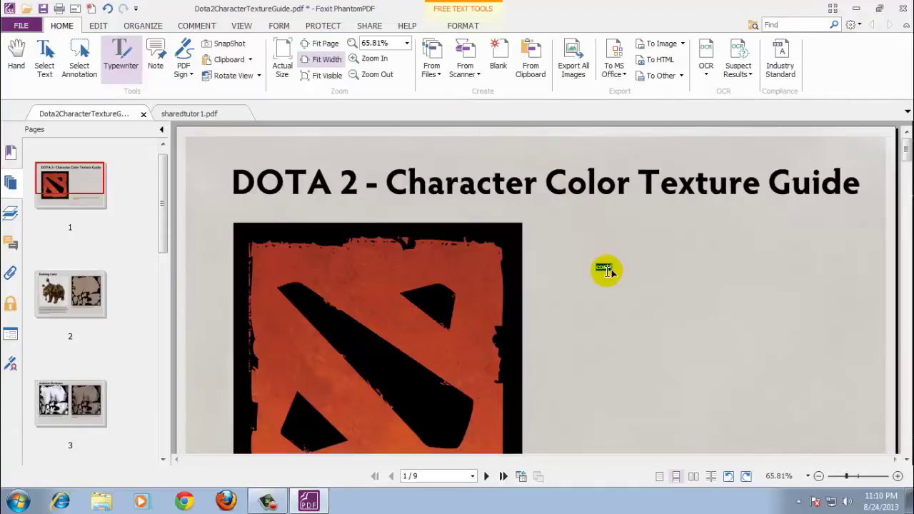
right_click(605, 270)
left_click(600, 273)
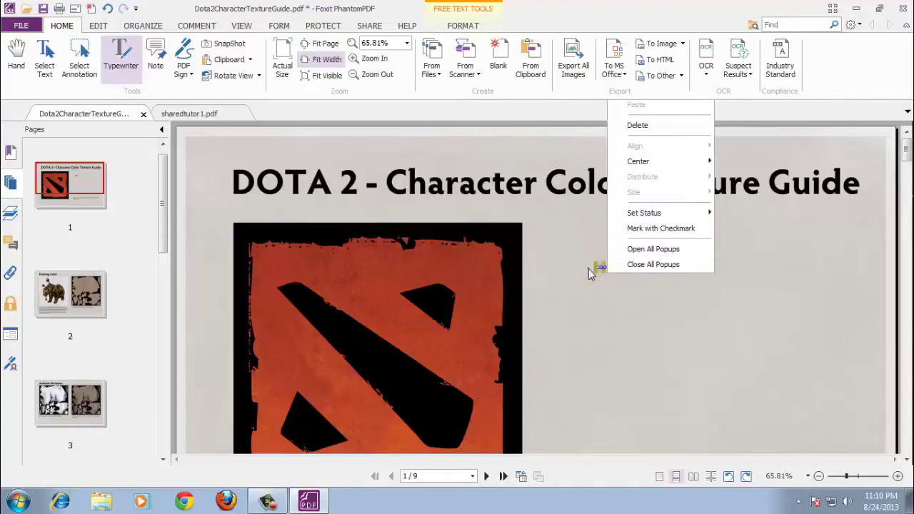
left_click_drag(609, 269, 669, 327)
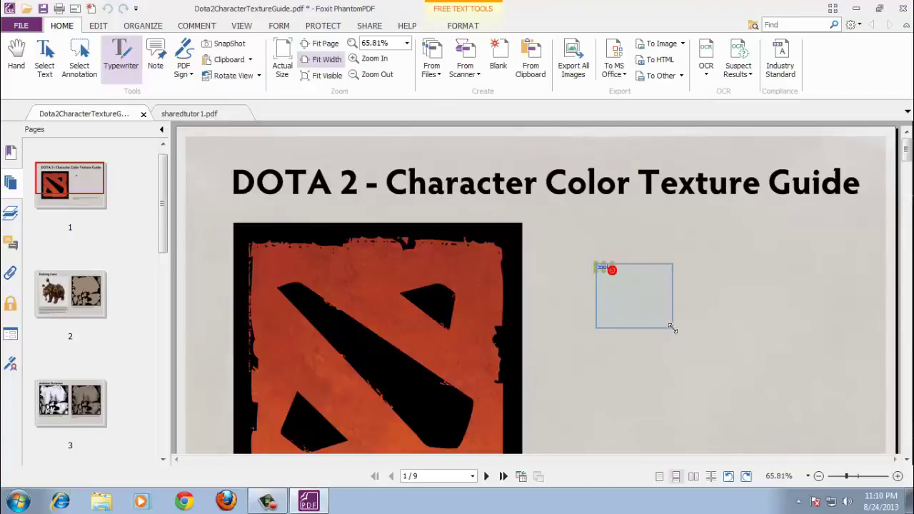
left_click(610, 269)
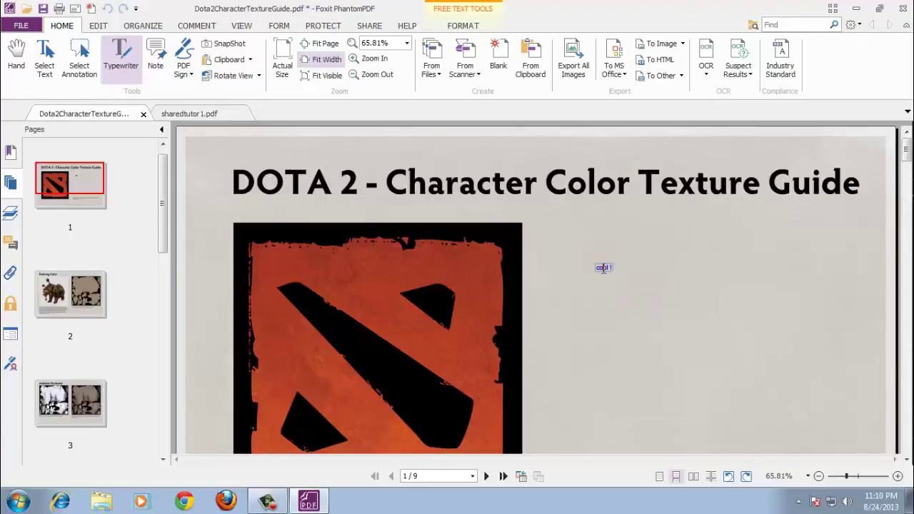
Step: Set the 'cool !' text to font size 48
left_click(100, 26)
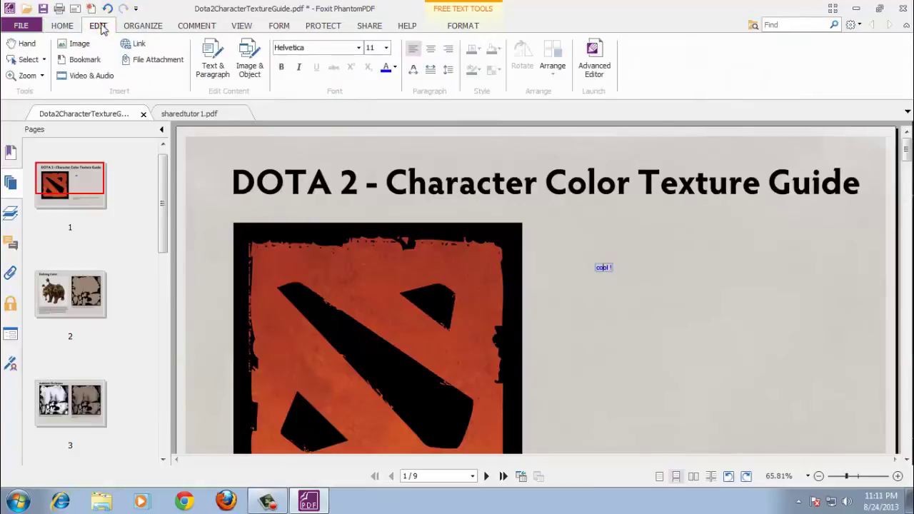
left_click(385, 48)
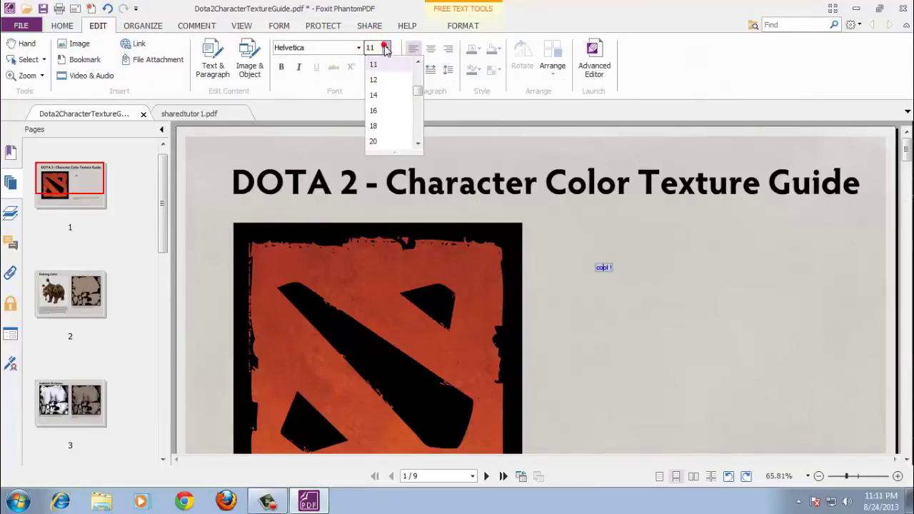
left_click(601, 267)
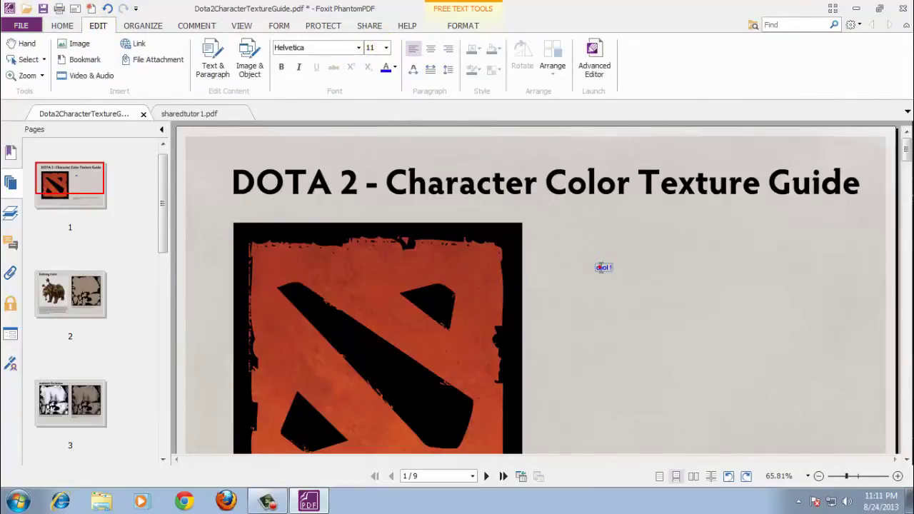
left_click(386, 47)
scroll(400, 114, "down", 2)
left_click(392, 139)
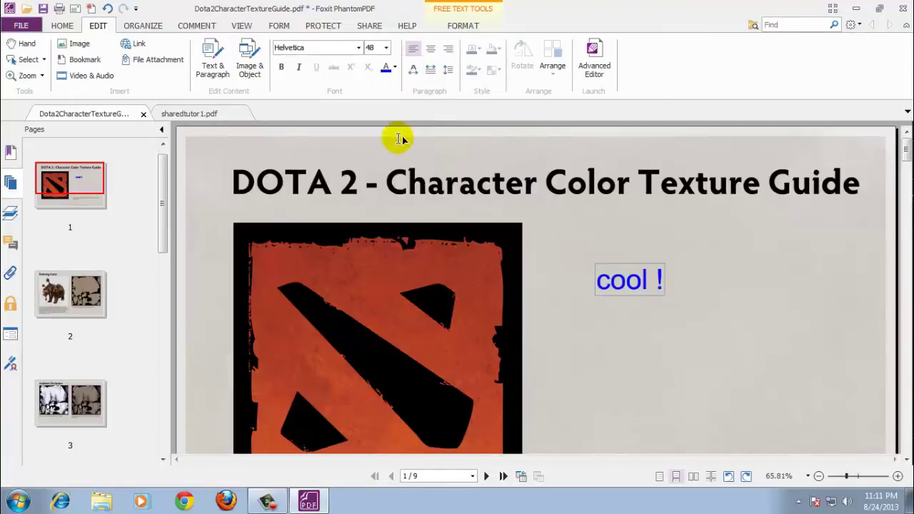
left_click(65, 25)
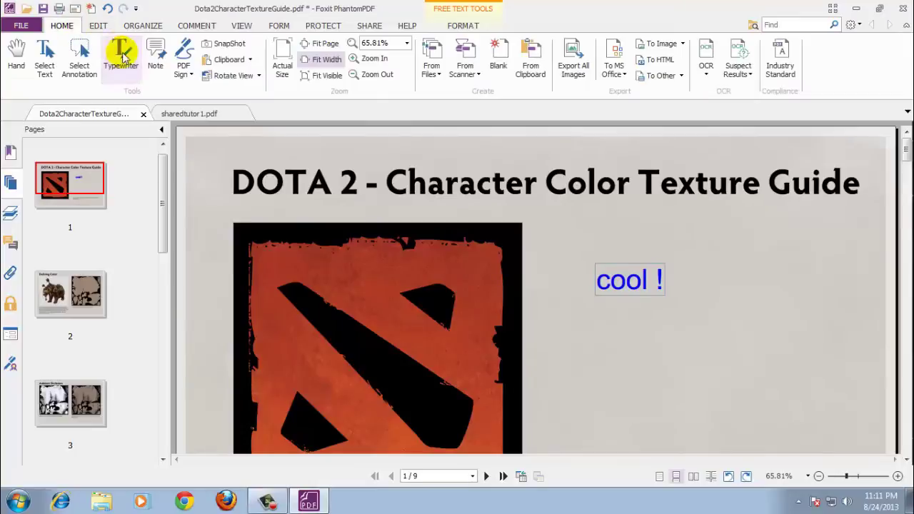
Step: Place a 'cool game!' sticky note at the Dota logo's right edge and close its popup
left_click(155, 64)
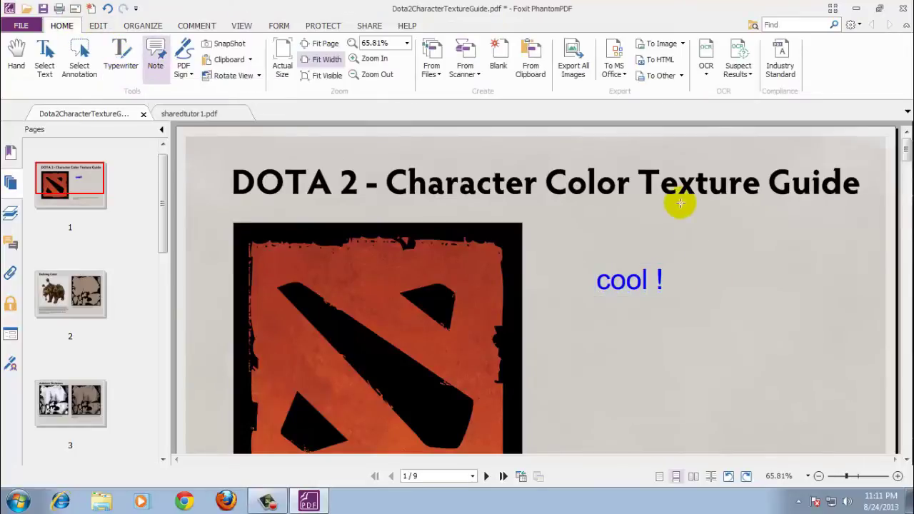
scroll(504, 259, "down", 3)
left_click_drag(527, 223, 777, 317)
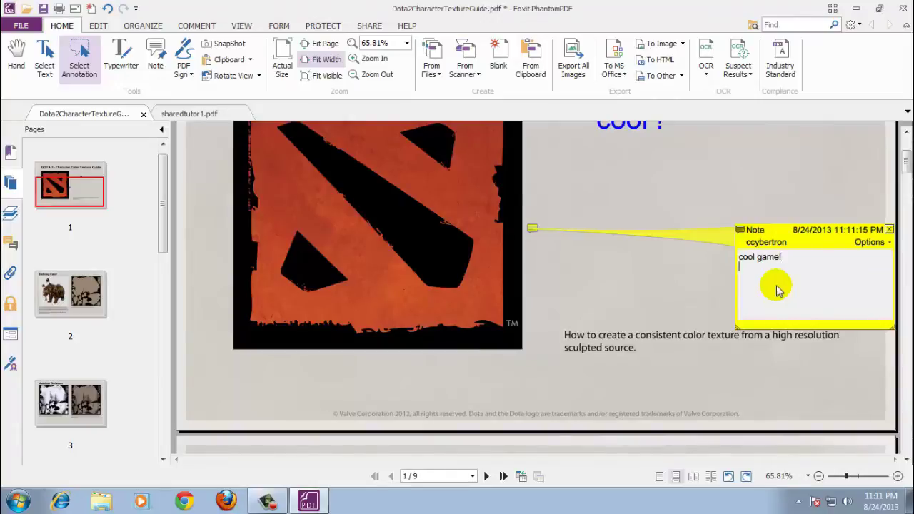
left_click(700, 278)
scroll(625, 200, "up", 3)
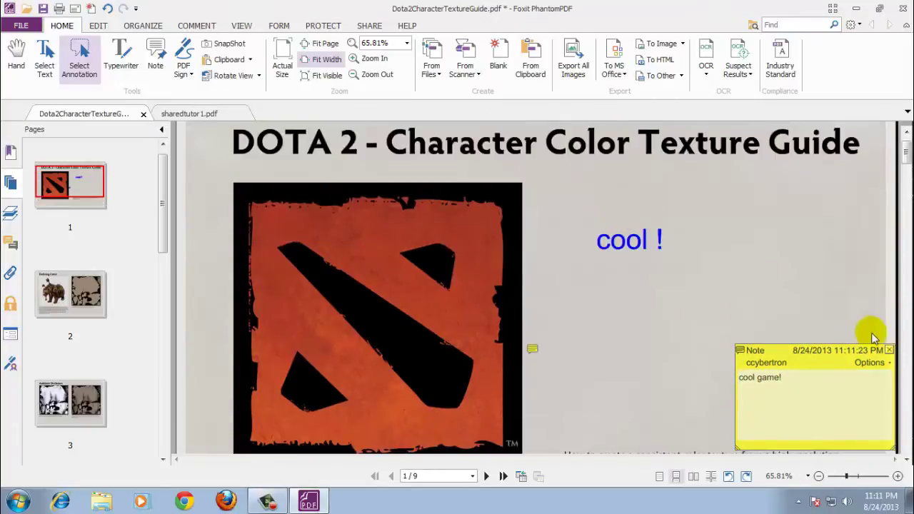
left_click(889, 347)
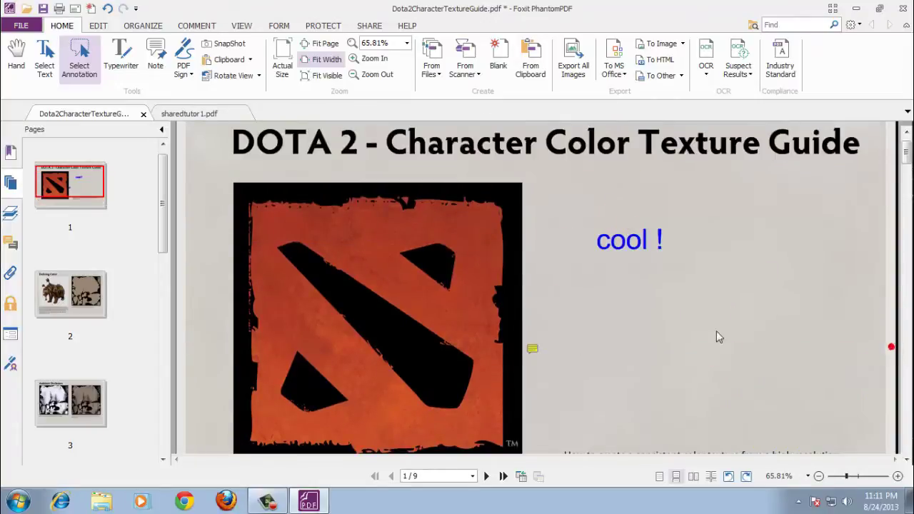
double_click(533, 349)
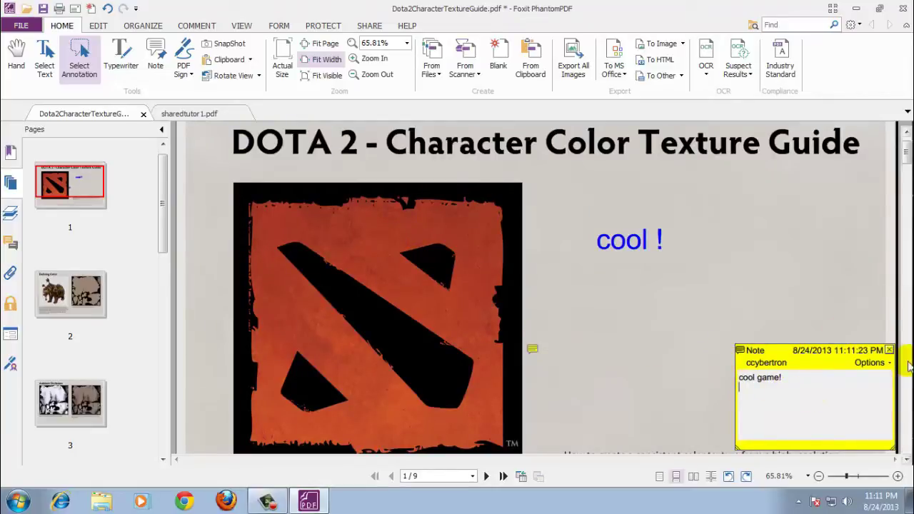
left_click(889, 350)
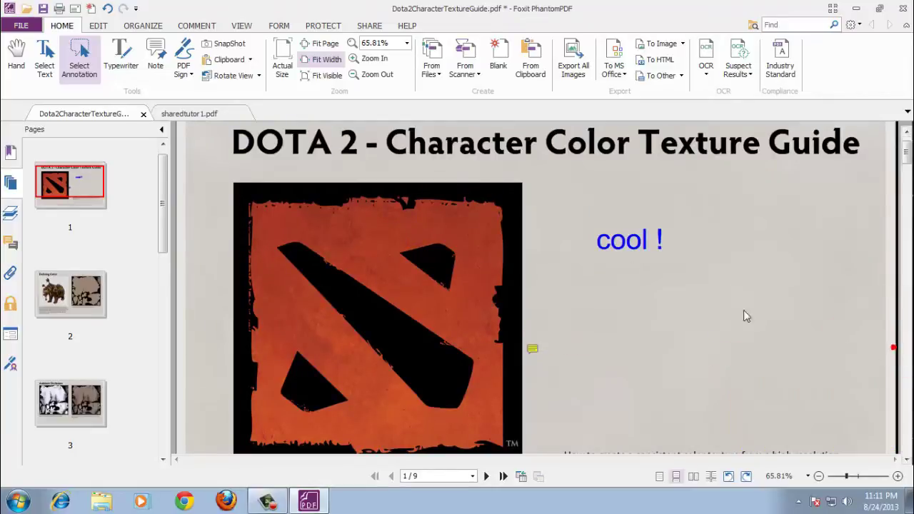
Step: Cancel the Create Signature dialog without a signature and go to page 2, Defining Color
left_click(183, 66)
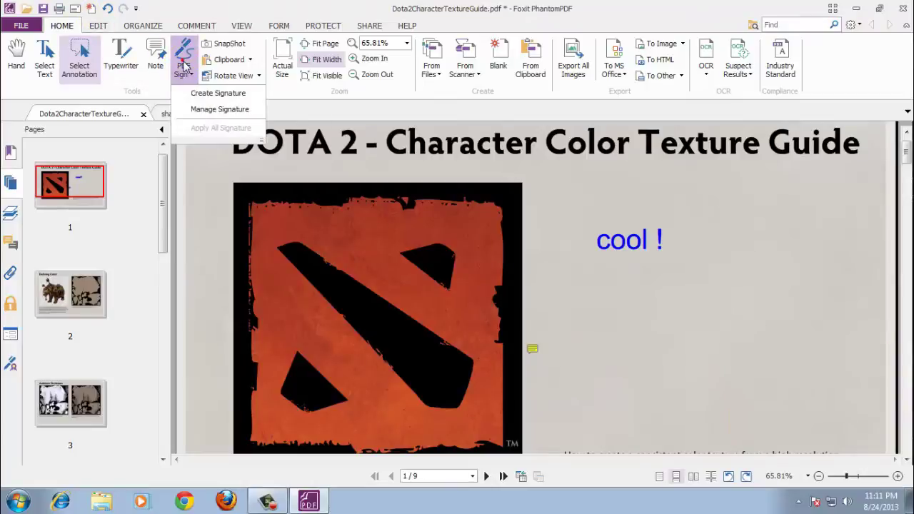
left_click(227, 93)
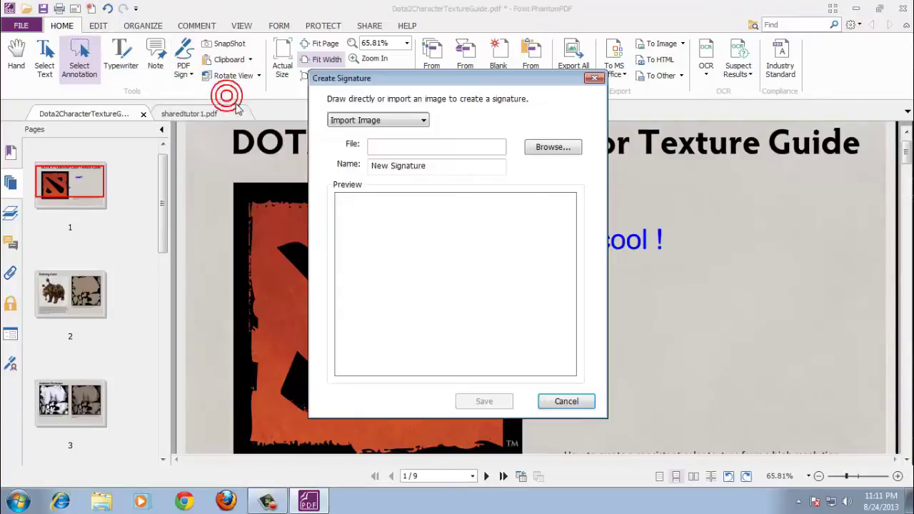
left_click(403, 122)
left_click(401, 120)
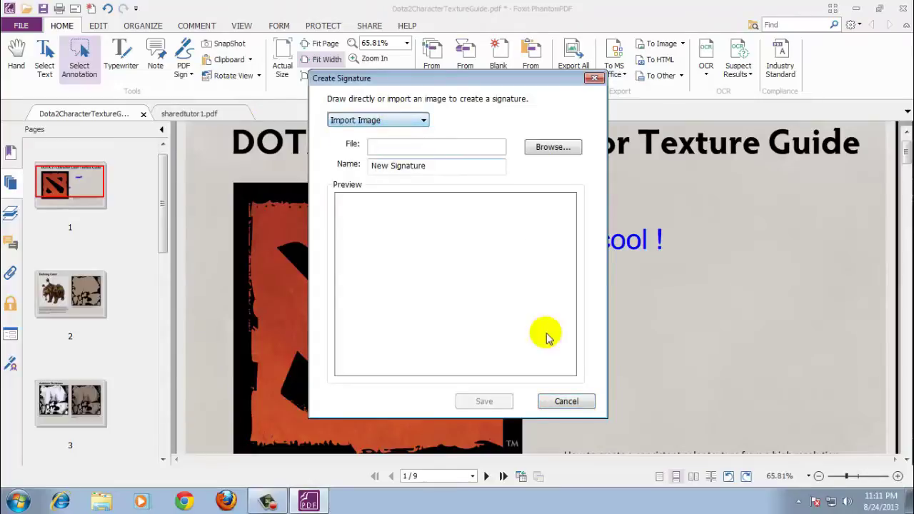
left_click(568, 401)
left_click(79, 286)
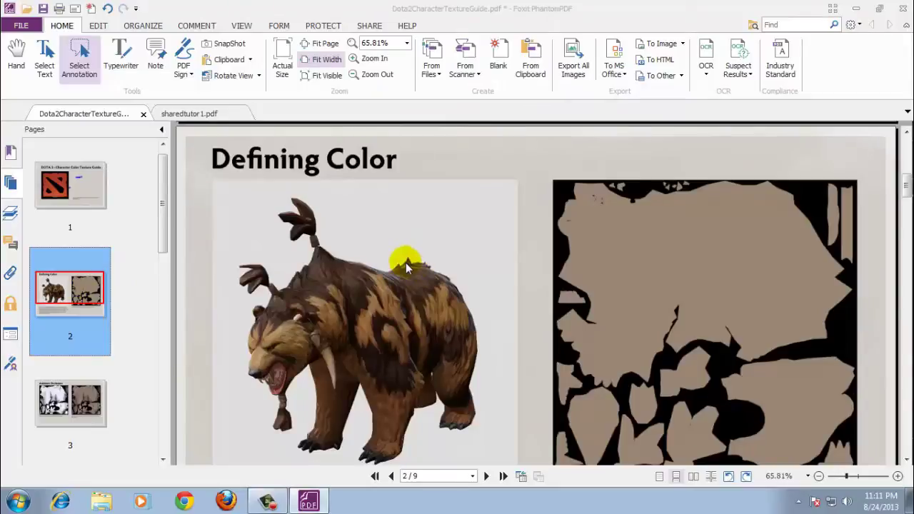
Step: Use bookmarks to jump to 04-PointLightClamped, then 06-ColorMapClamped
left_click(10, 152)
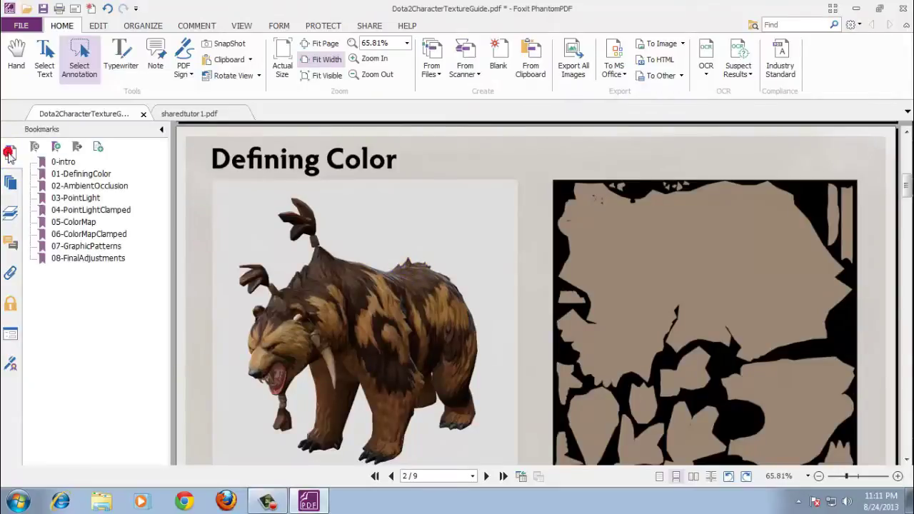
left_click(79, 211)
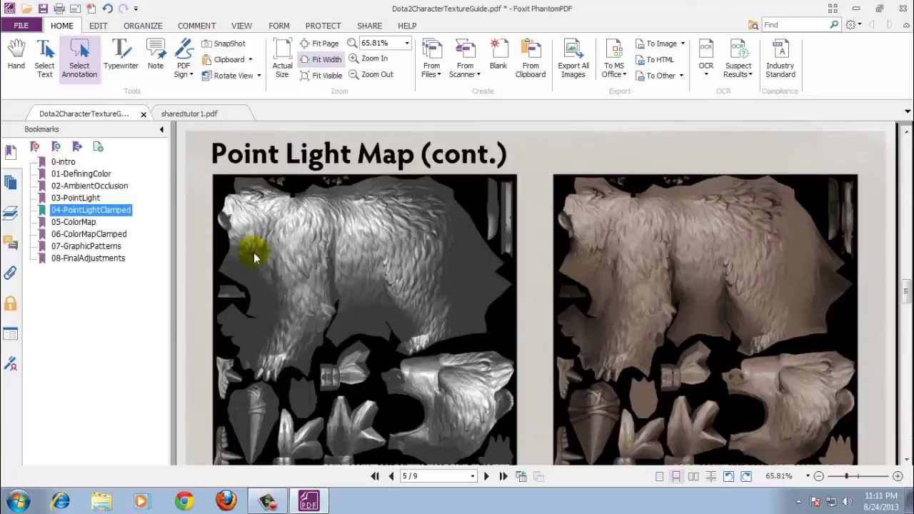
left_click(93, 233)
Step: Browse the Layers, Comments, Attachments, Security and Fields sidebar panels
left_click(8, 212)
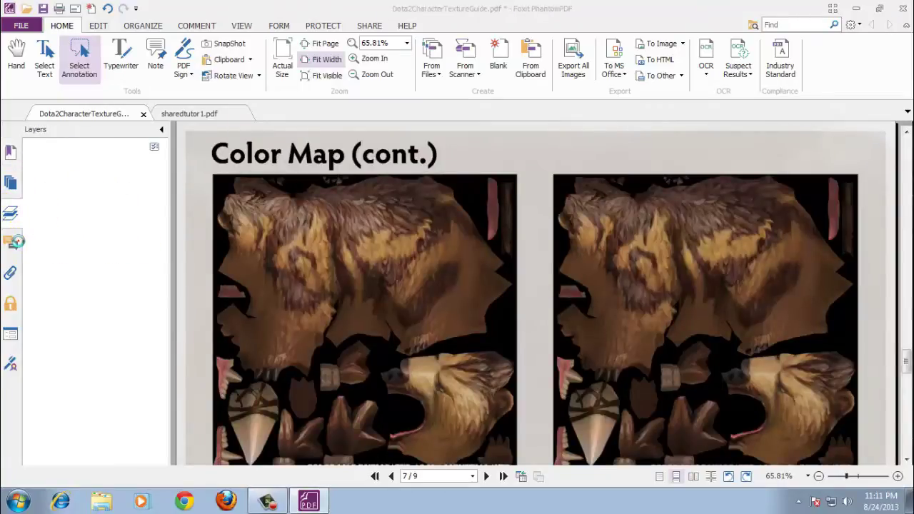
left_click(16, 243)
left_click(12, 212)
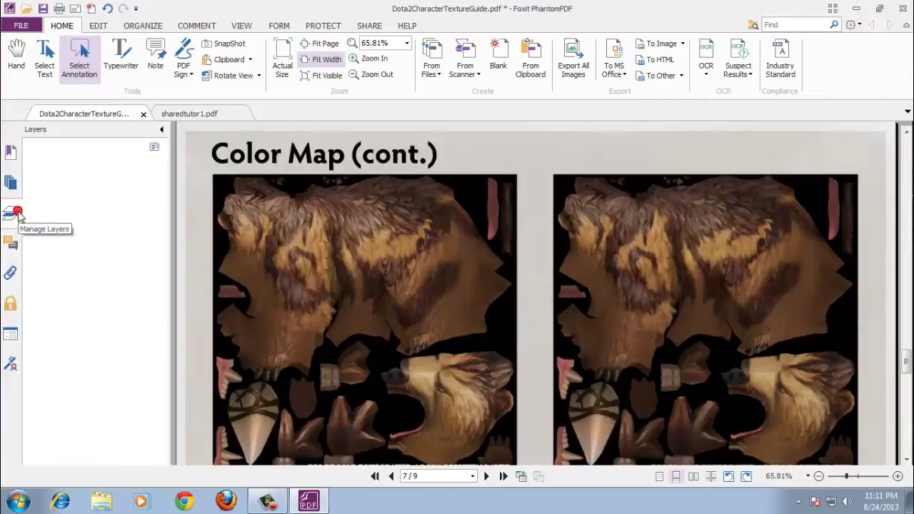
left_click(10, 275)
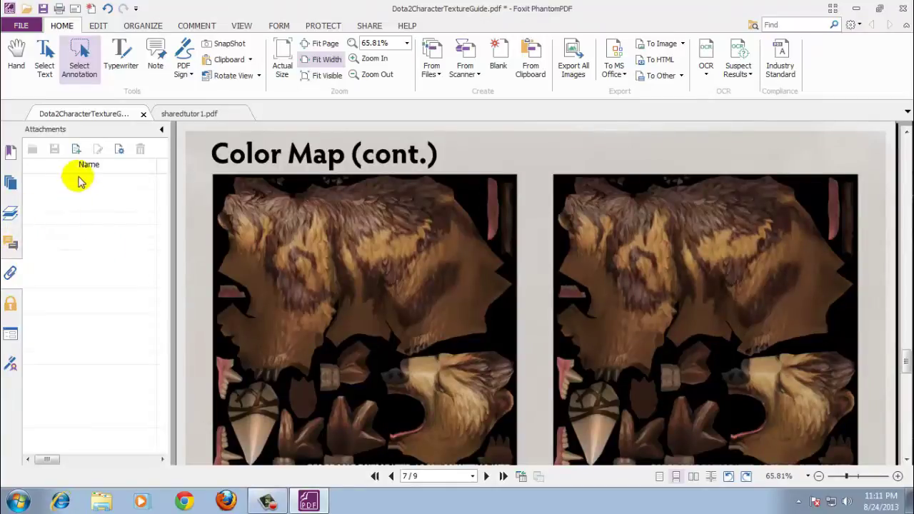
left_click(14, 312)
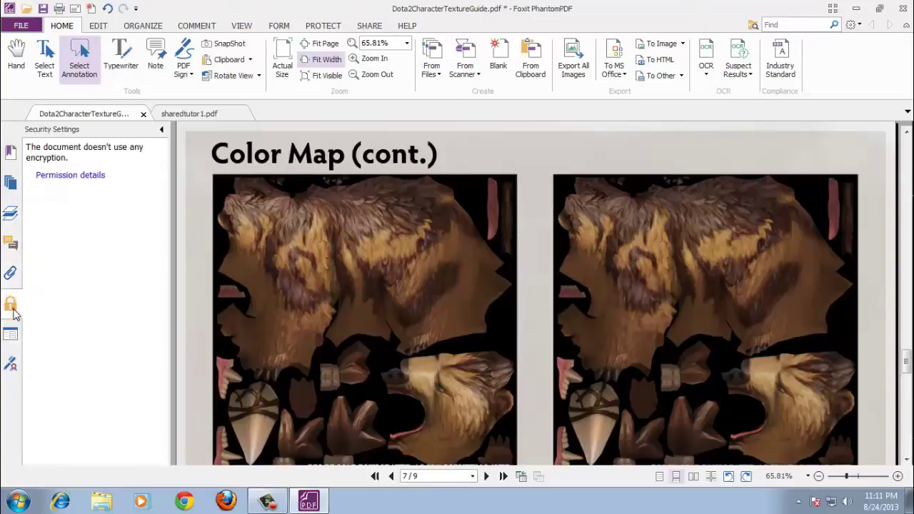
left_click(13, 330)
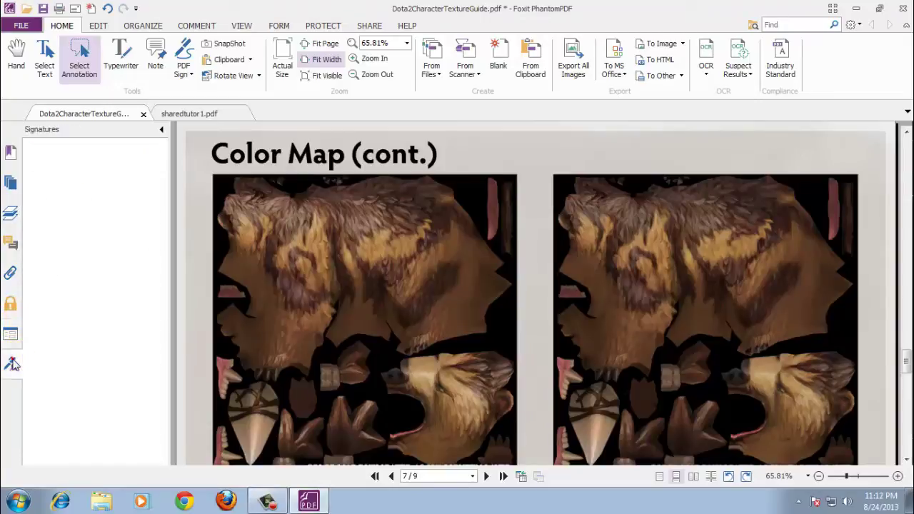
Step: Copy a snapshot of the top of page 7's left colour map to the clipboard
left_click(230, 45)
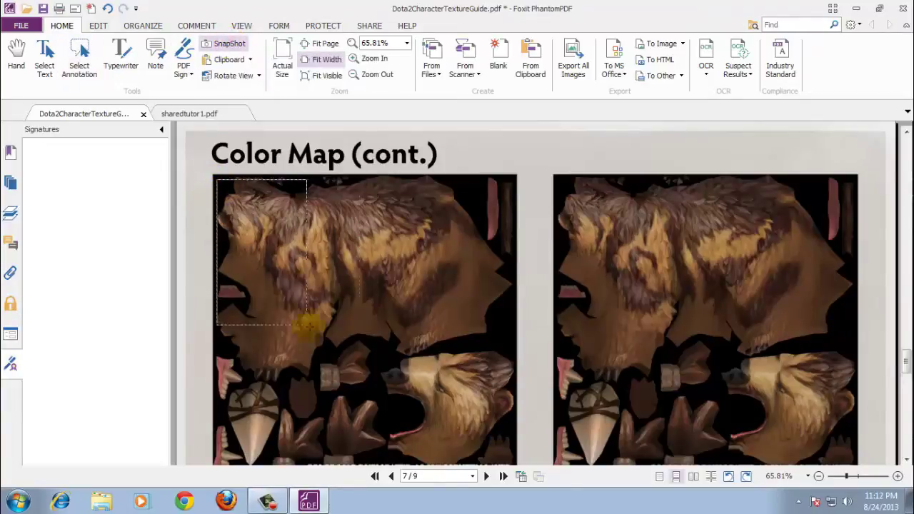
left_click_drag(422, 340, 503, 377)
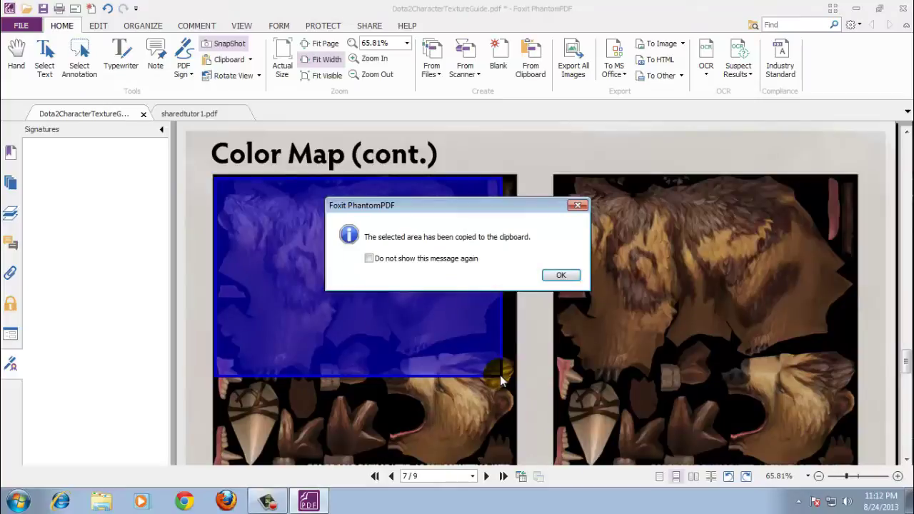
left_click(571, 277)
left_click(12, 503)
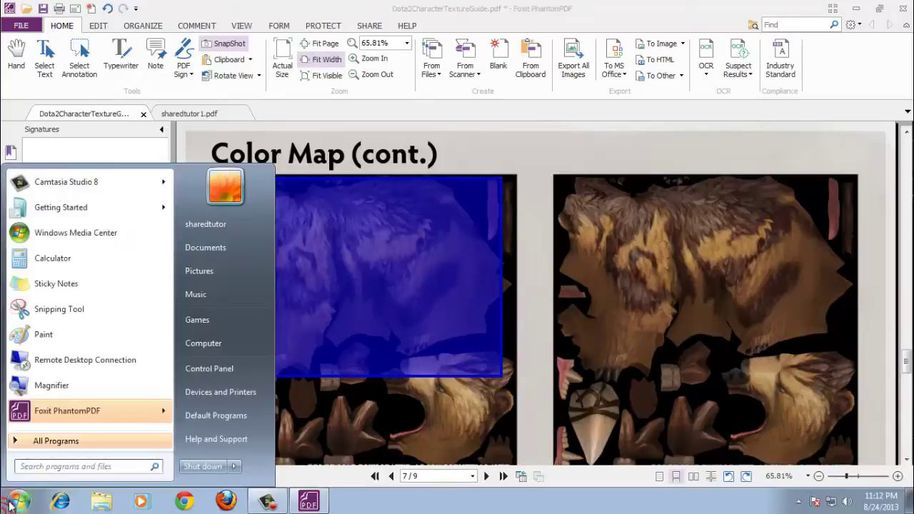
Step: Launch Paint from the Start menu and paste the copied bear snapshot into a new image
type("pa")
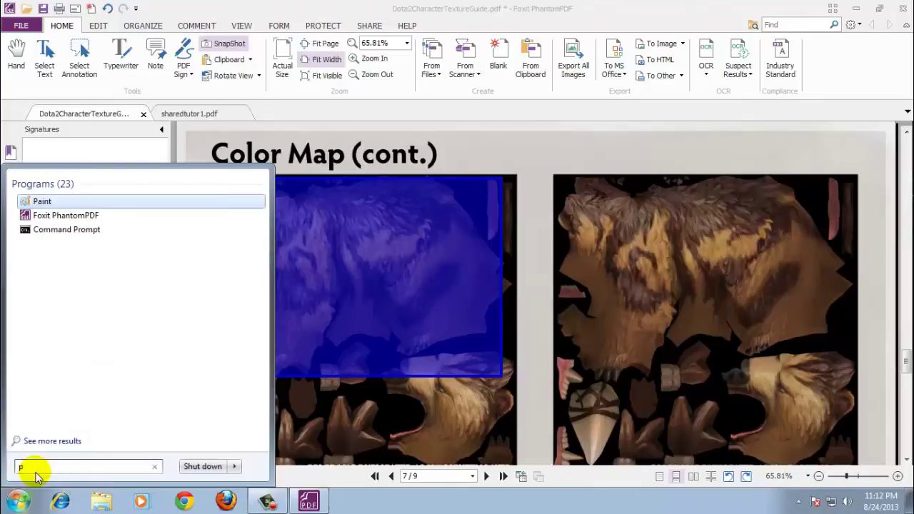
left_click(78, 203)
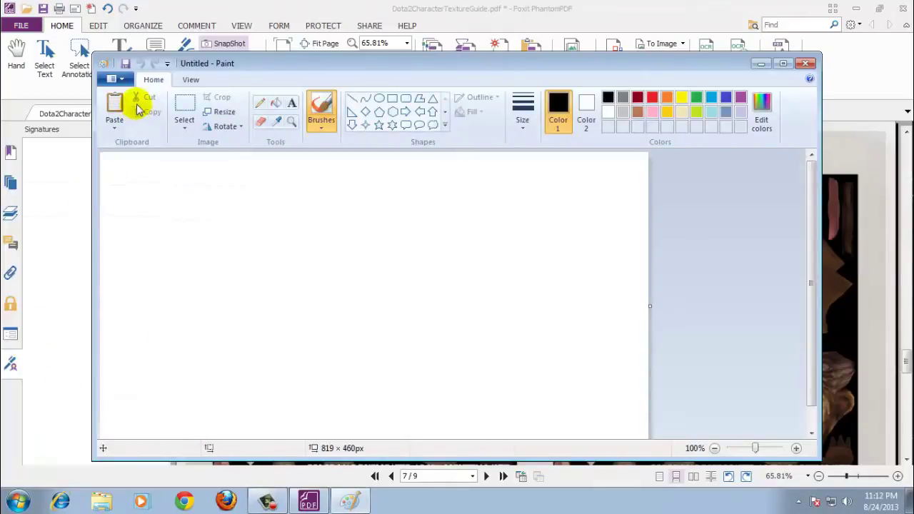
left_click(115, 108)
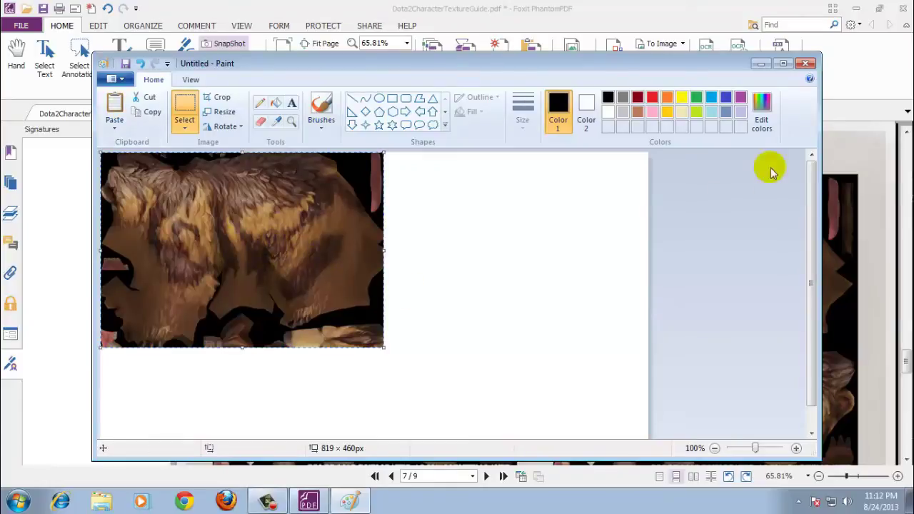
Step: Close Paint without saving the image, then open Foxit's Clipboard dropdown
left_click(804, 63)
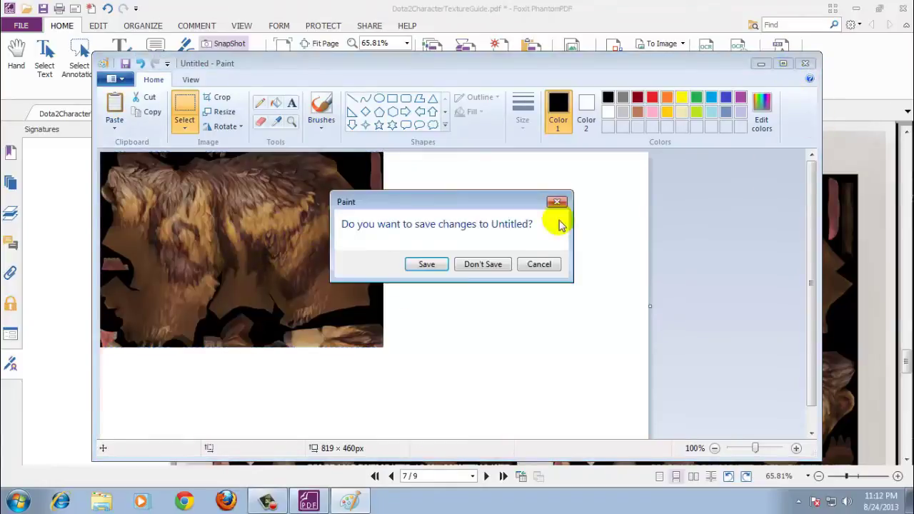
left_click(482, 265)
left_click(232, 60)
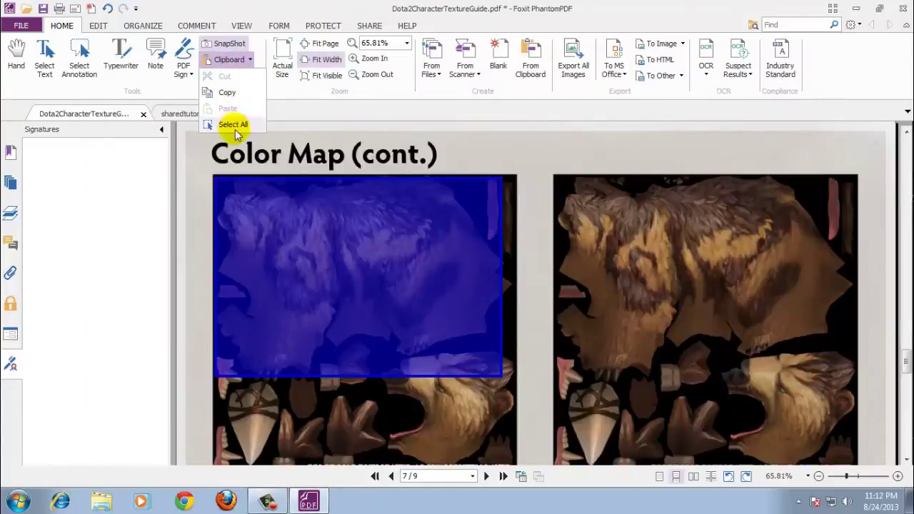
left_click(260, 54)
left_click(252, 79)
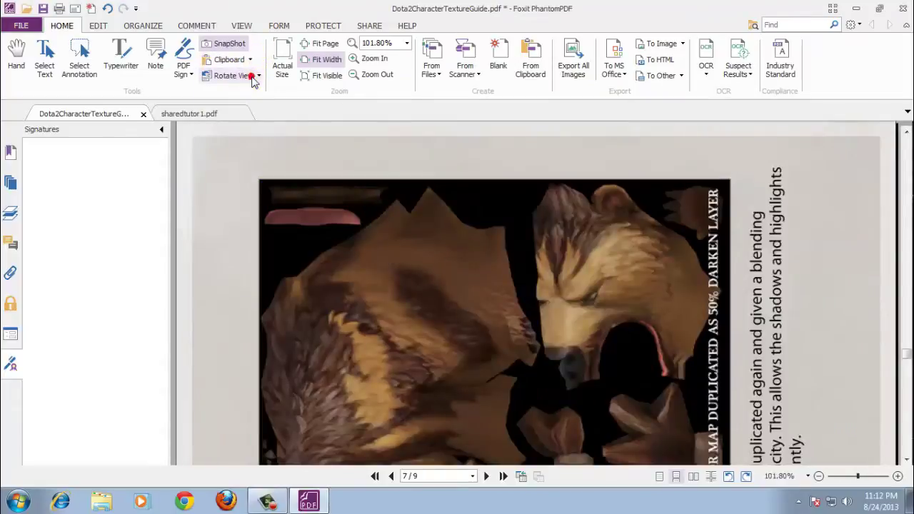
left_click(252, 79)
left_click(252, 78)
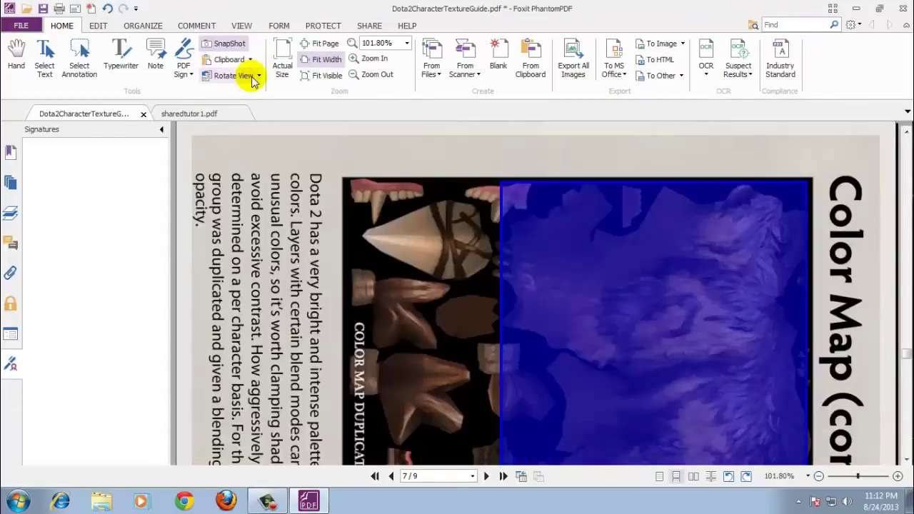
left_click(252, 78)
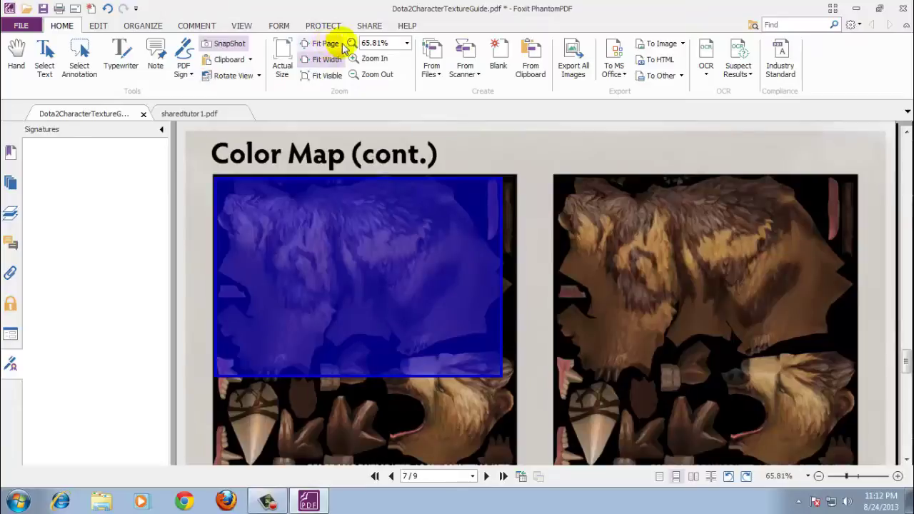